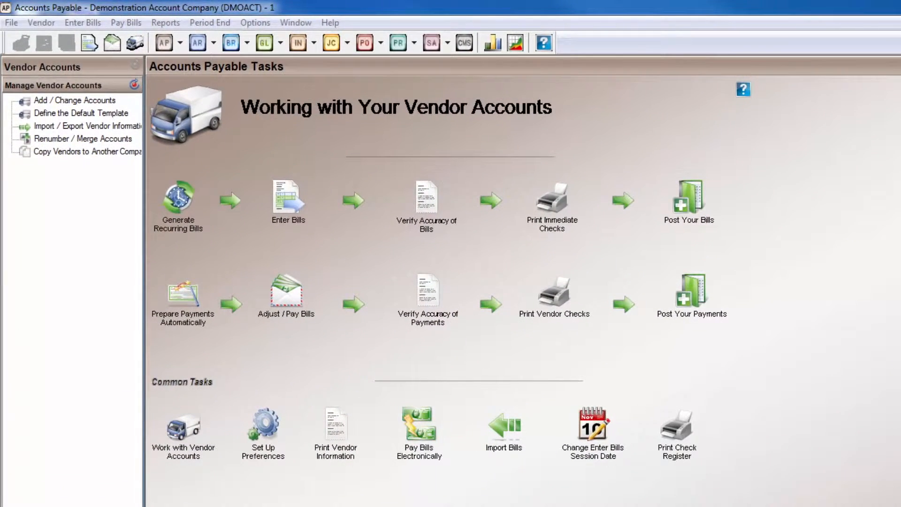
Choose to generate bills from an external file and open the help topic Importing Vendor Payment Transactions.
left_click(72, 24)
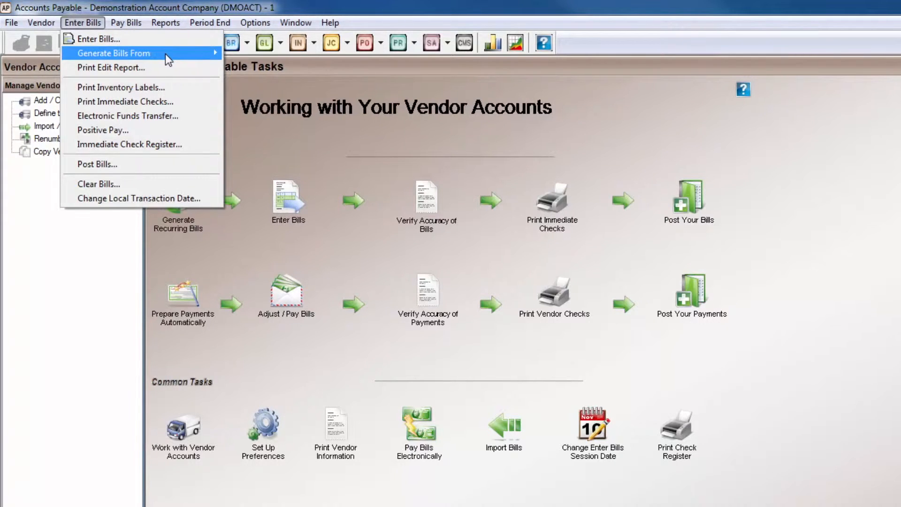
mouse_move(164, 54)
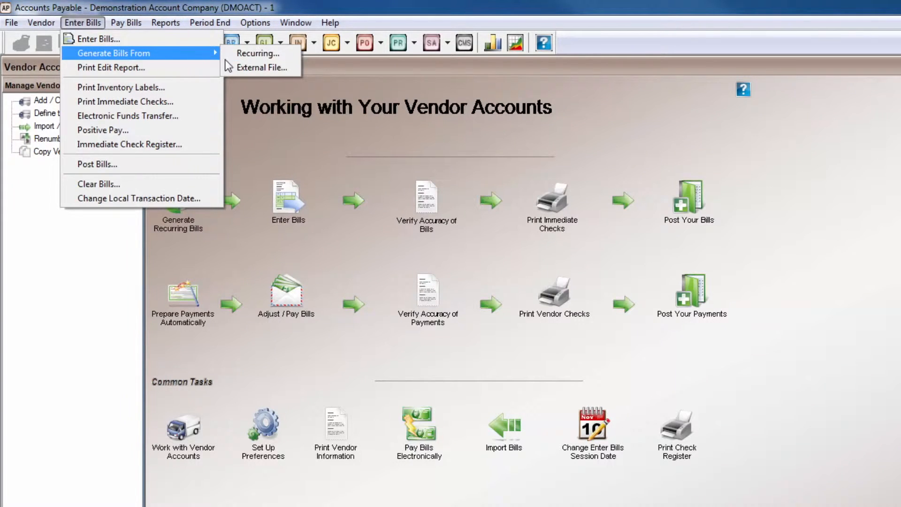
left_click(289, 66)
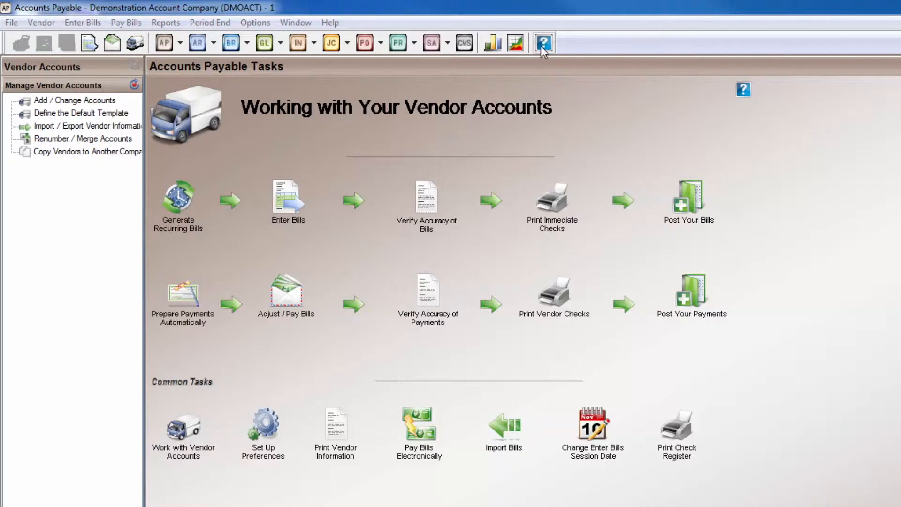
left_click(541, 46)
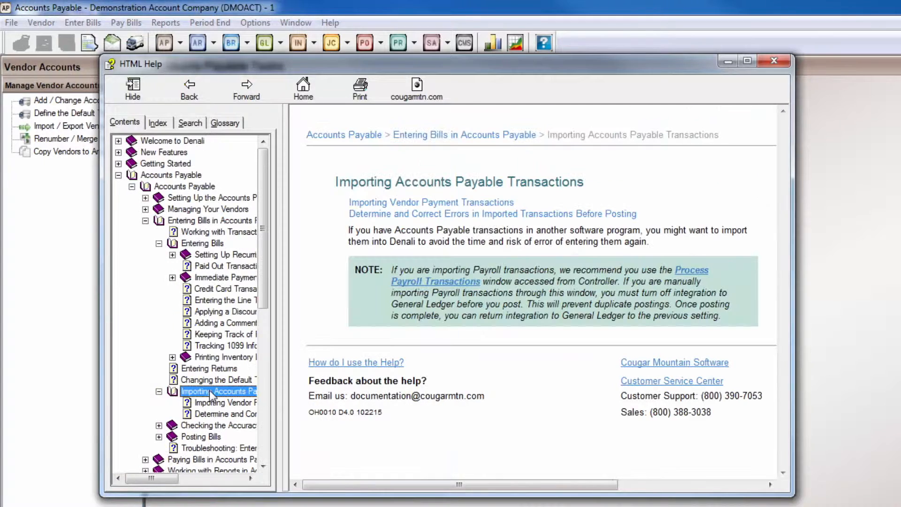
left_click(410, 204)
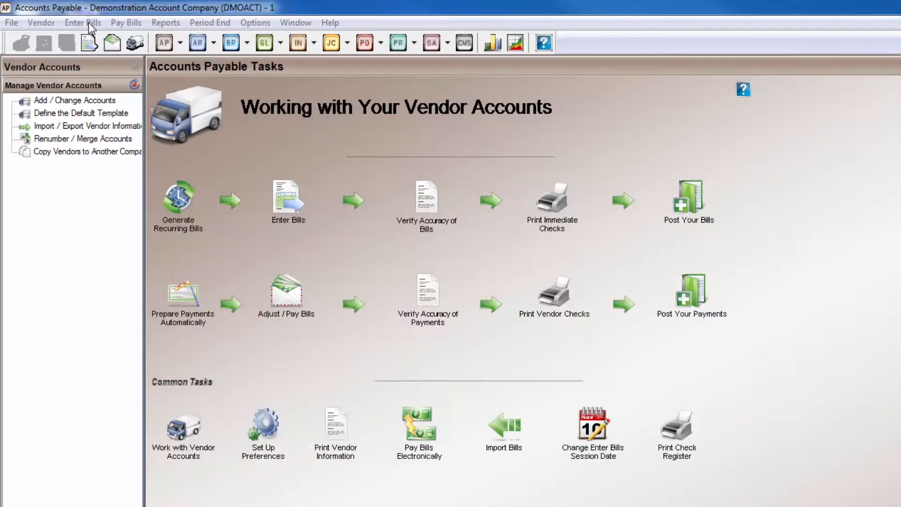
Start entering a bill and look up the vendor ABC Publishing, opening the form for adding a vendor.
left_click(88, 23)
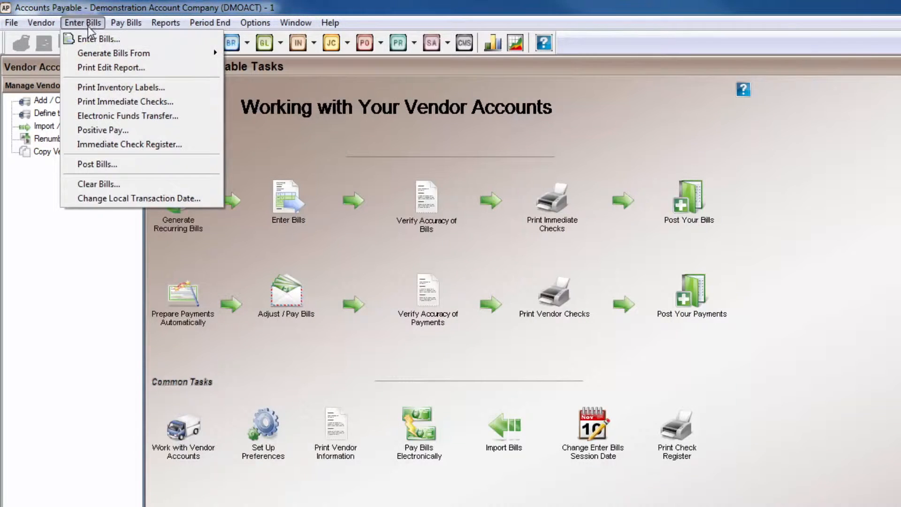
left_click(94, 39)
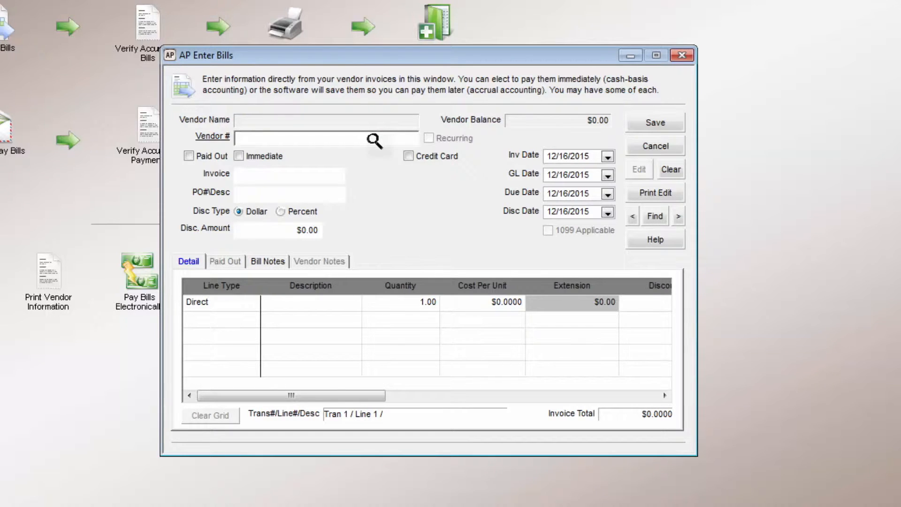
left_click(374, 139)
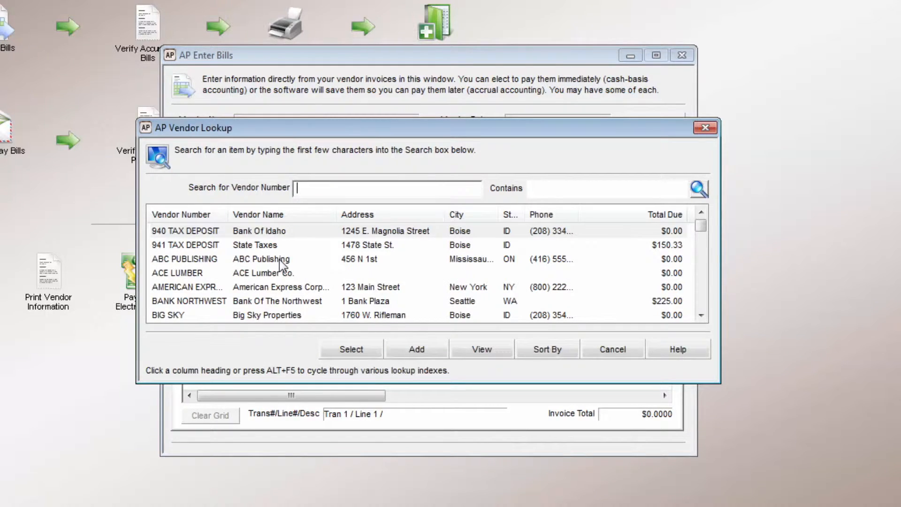
left_click(281, 261)
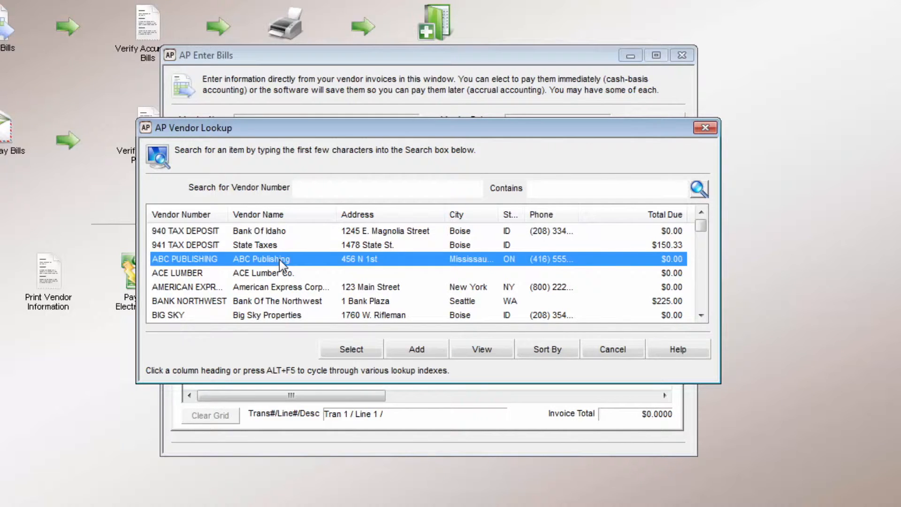
left_click(406, 355)
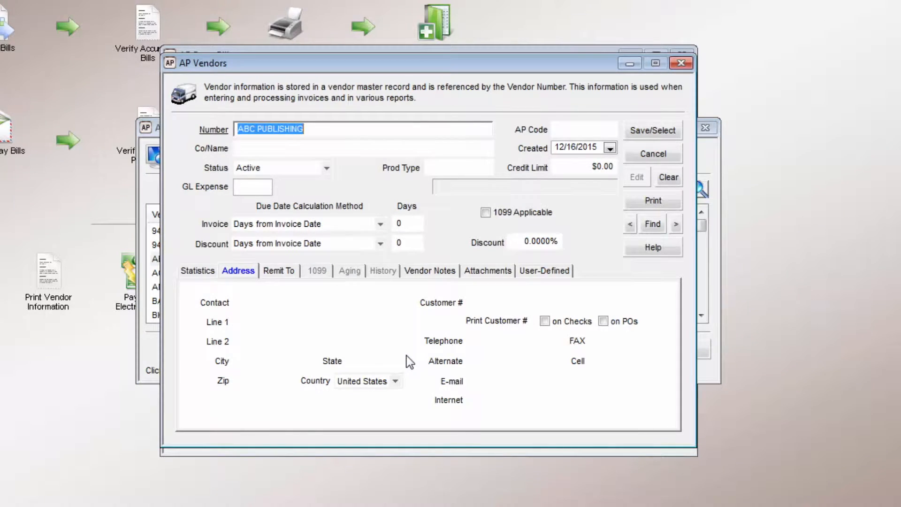
left_click(281, 148)
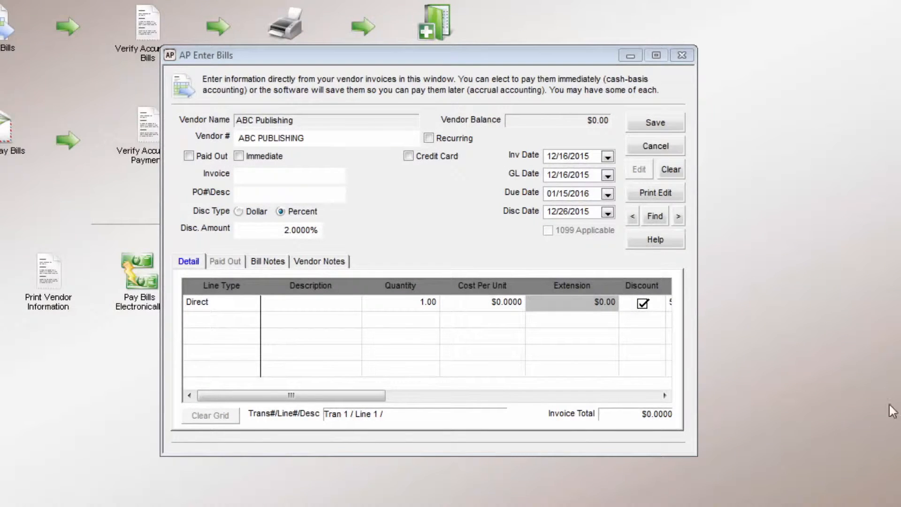
Try the Paid Out, Immediate, Print Check and Credit Card payment options on the bill.
left_click(188, 157)
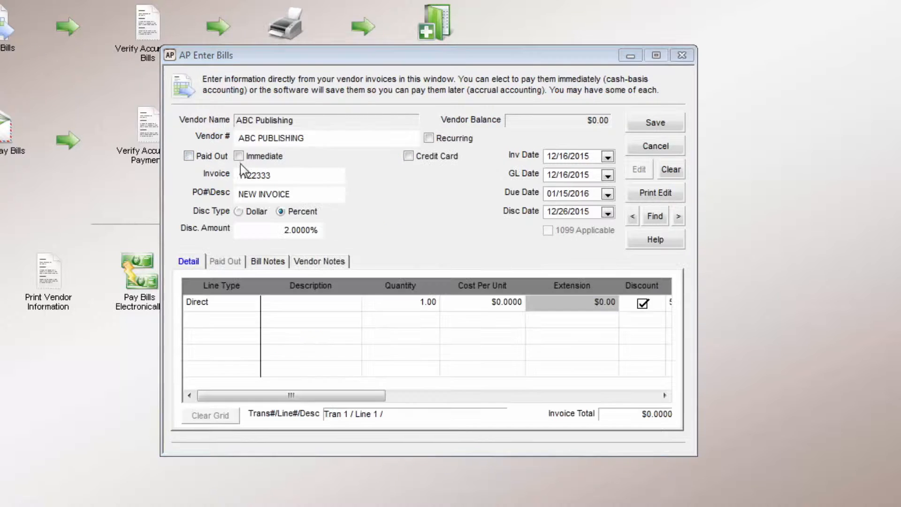
left_click(238, 156)
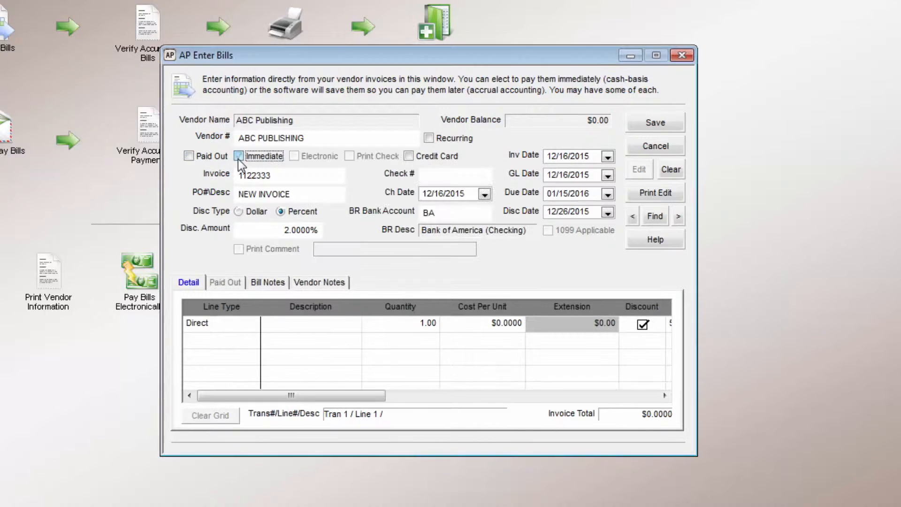
left_click(349, 156)
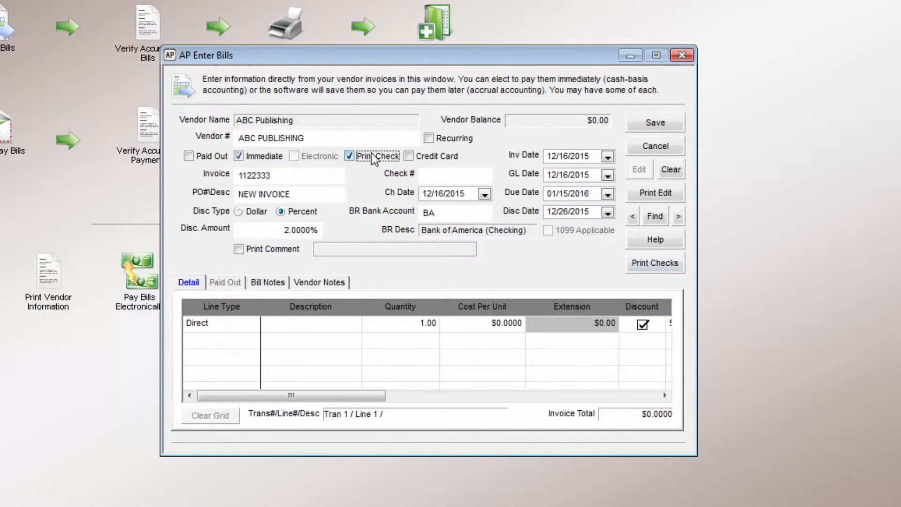
left_click(350, 156)
left_click(408, 156)
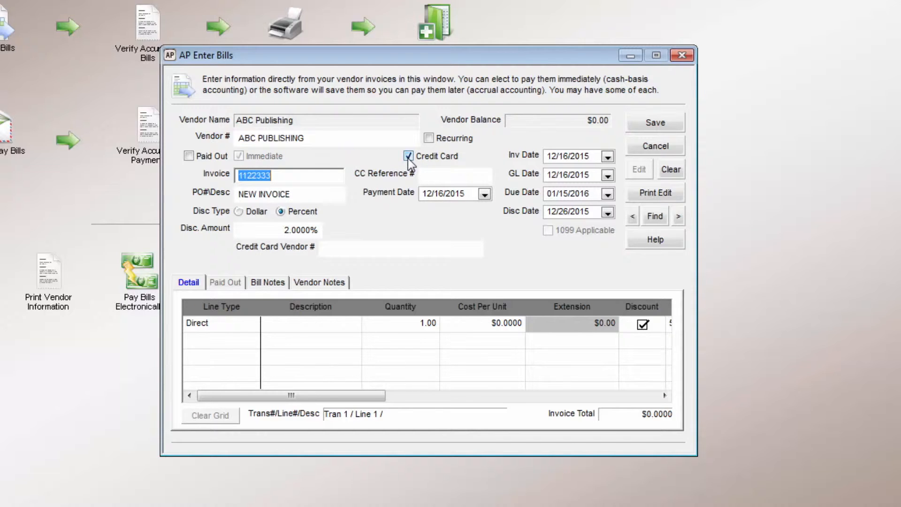
Go through the credit card reference field and the calendars for the payment date and invoice date.
left_click(443, 176)
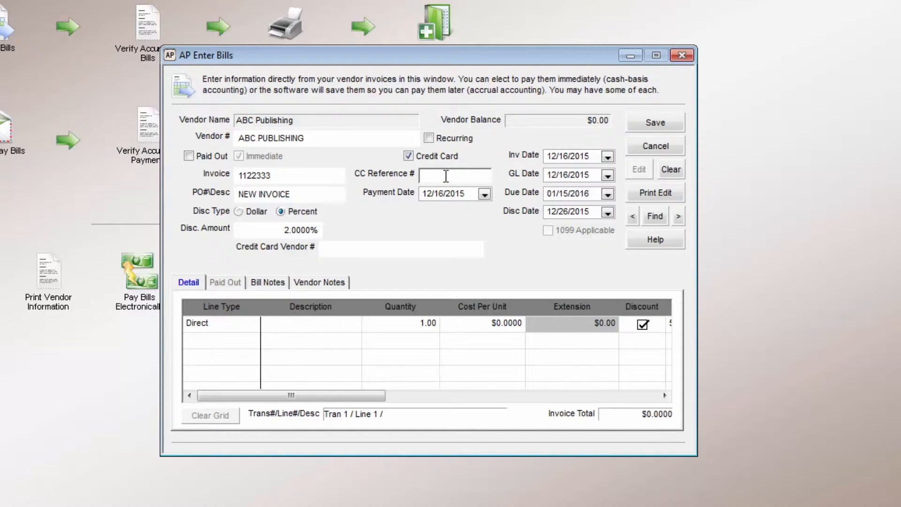
left_click(484, 194)
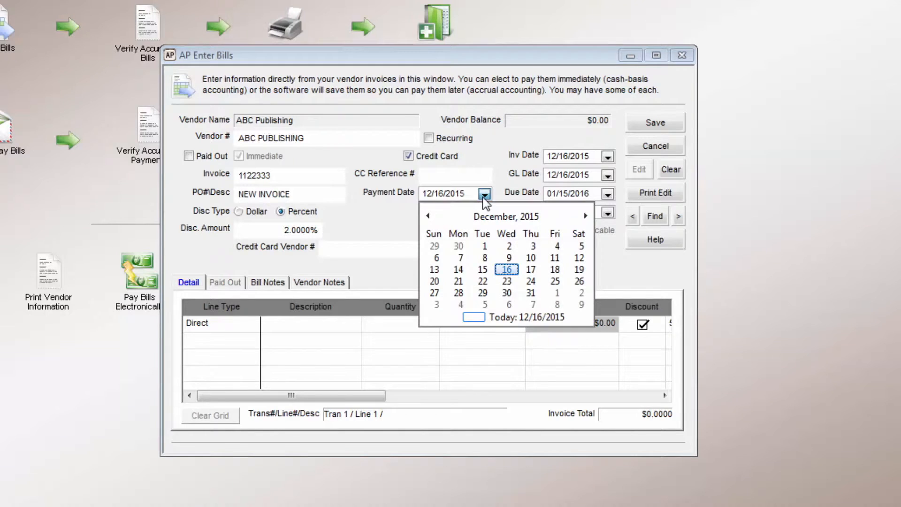
left_click(608, 156)
left_click(609, 158)
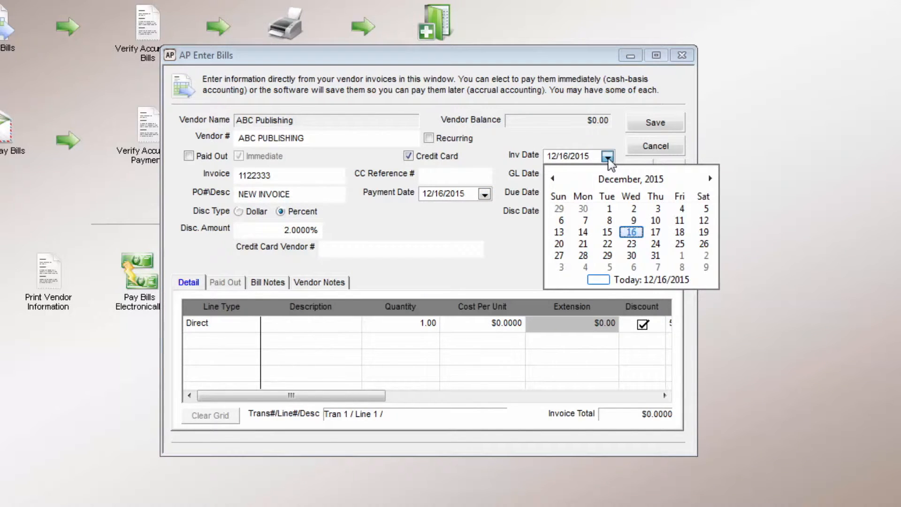
left_click(591, 160)
Enter 1122333 as the invoice number and NEW INVOICE as the PO description.
key("Tab")
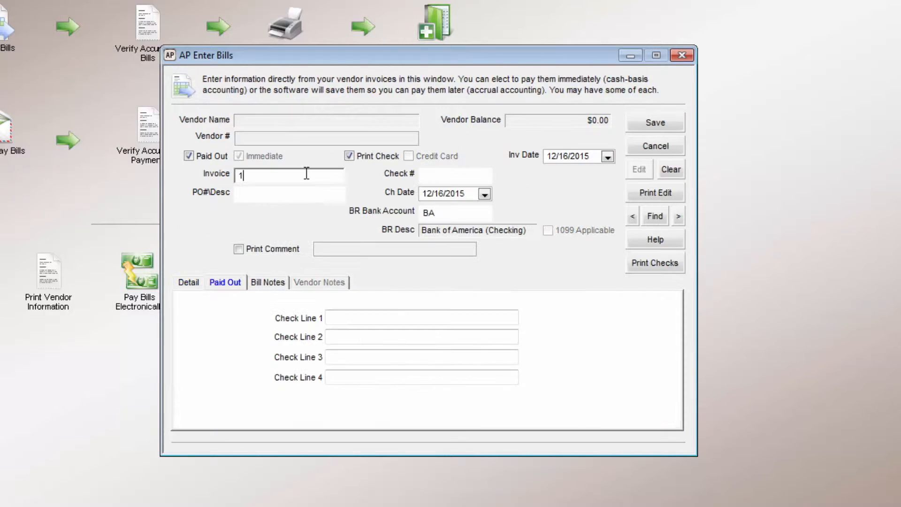
type("122333")
left_click(285, 197)
type("N")
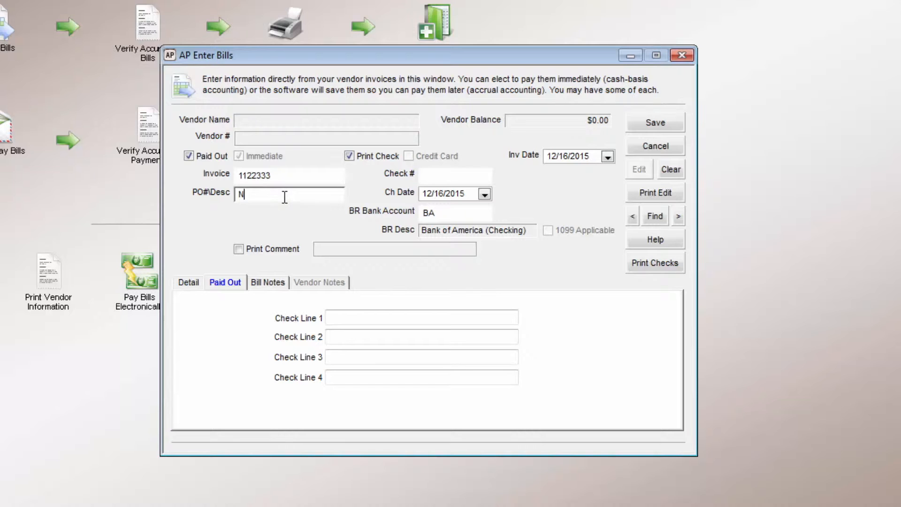
type("EW INVOICE")
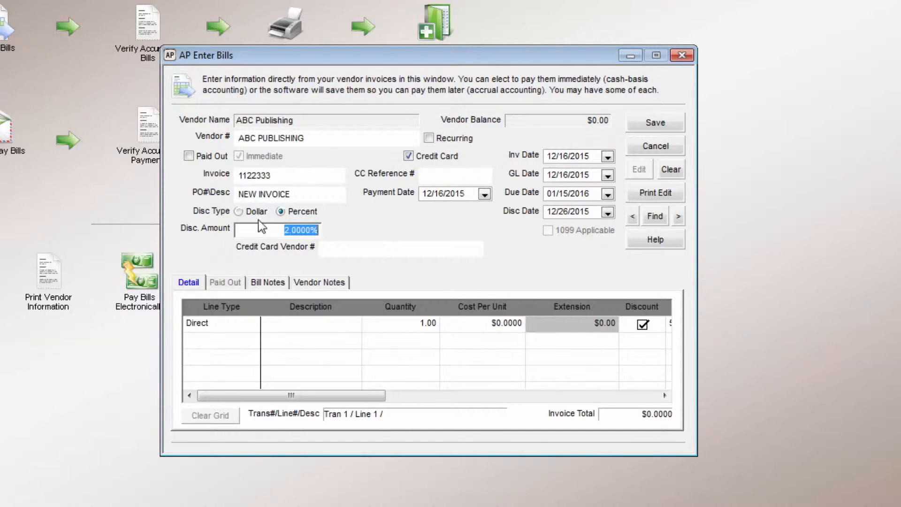
Try the Dollar and Percent discount types and go to the discount amount.
left_click(240, 212)
left_click(281, 212)
left_click(300, 230)
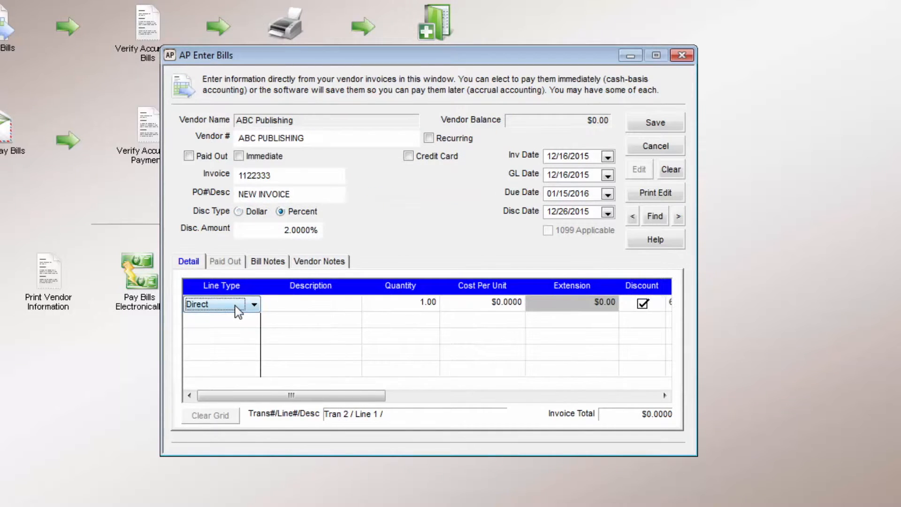
Try the Direct and Inventory line types on the first detail line, entering the stock number field for Inventory.
left_click(235, 308)
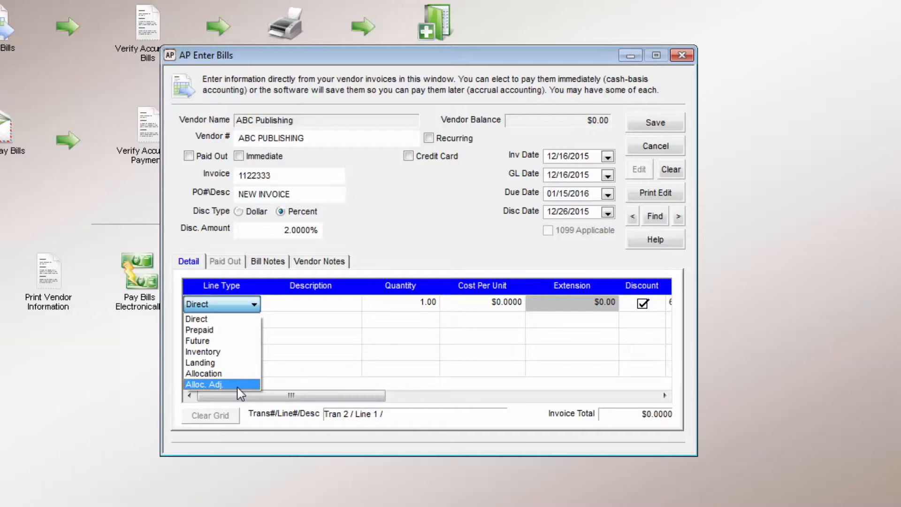
left_click(237, 319)
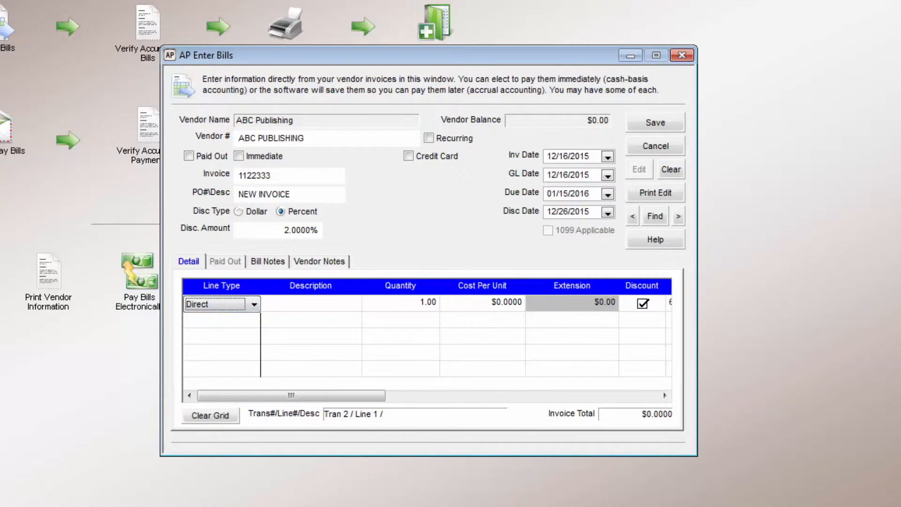
left_click(213, 310)
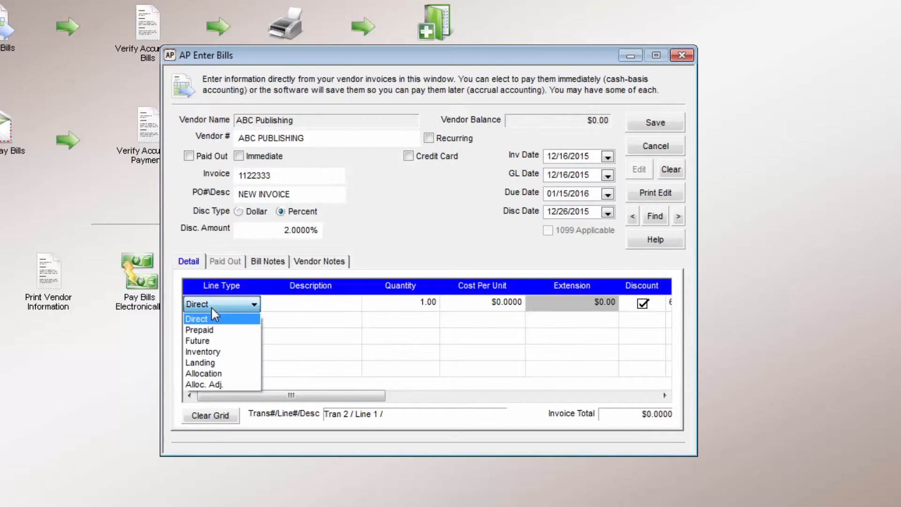
left_click(202, 352)
left_click(355, 305)
key("Escape")
Make the detail line an Allocation with code TELEAD and a cost per unit of 250, and view its GL expense accounts.
left_click(209, 303)
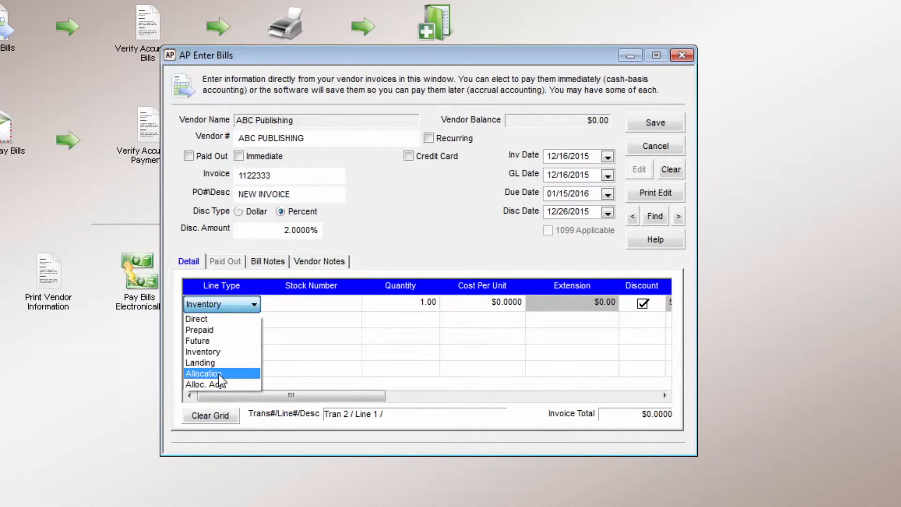
left_click(219, 372)
left_click(311, 303)
left_click(293, 245)
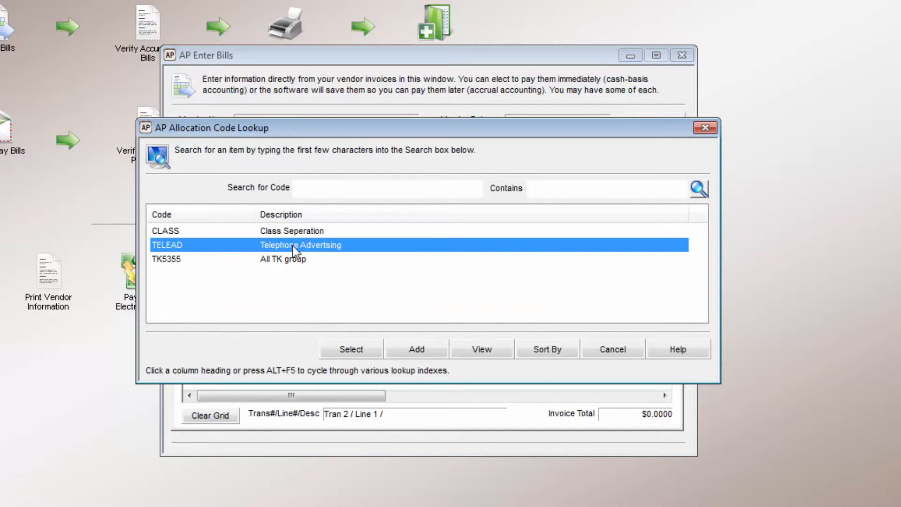
double_click(292, 246)
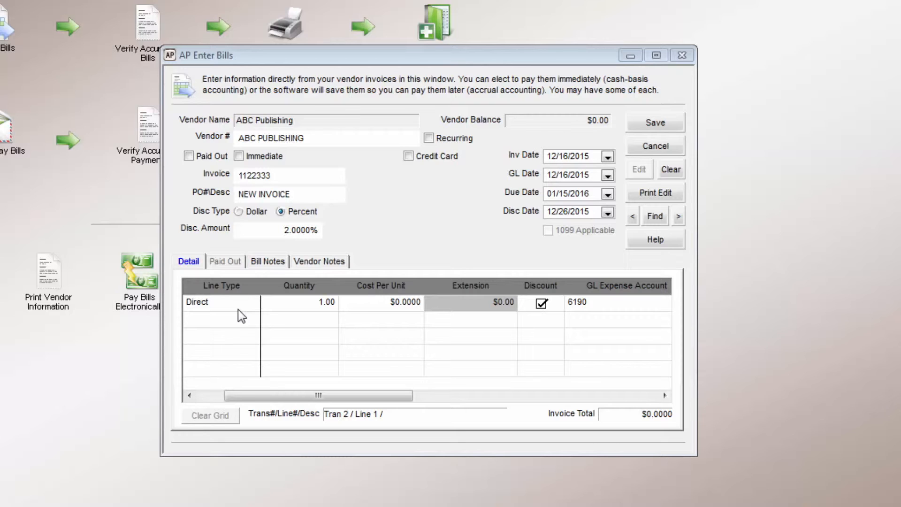
left_click(251, 304)
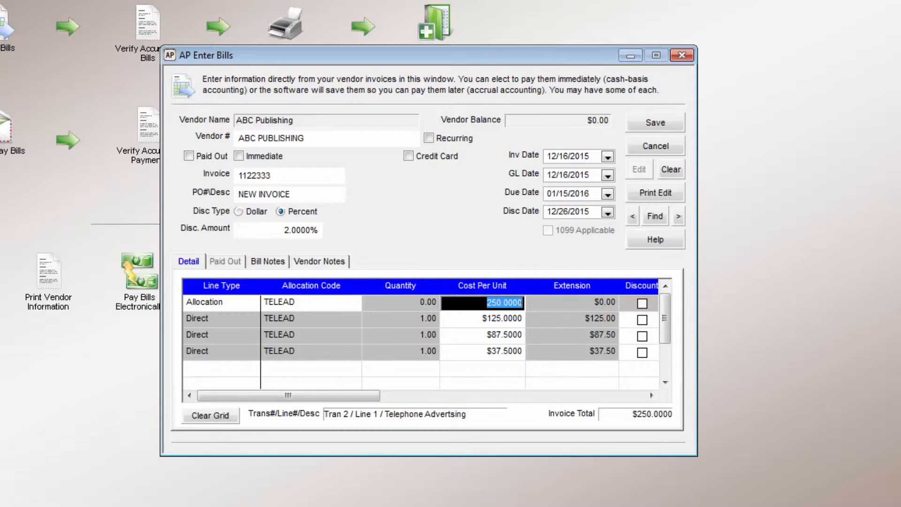
left_click_drag(314, 399, 471, 411)
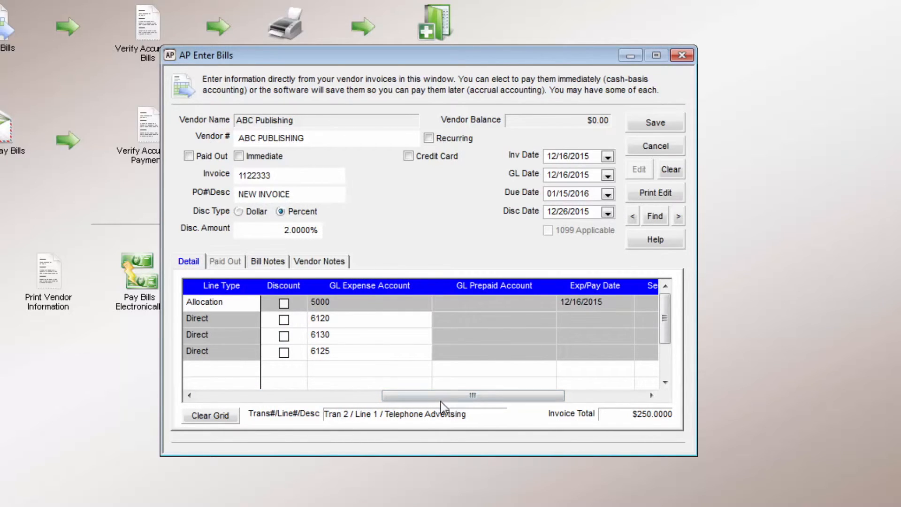
Mark the bill as Paid Out and enter NAME on Check Line 1 and ADDRESS on Check Line 2.
left_click(188, 156)
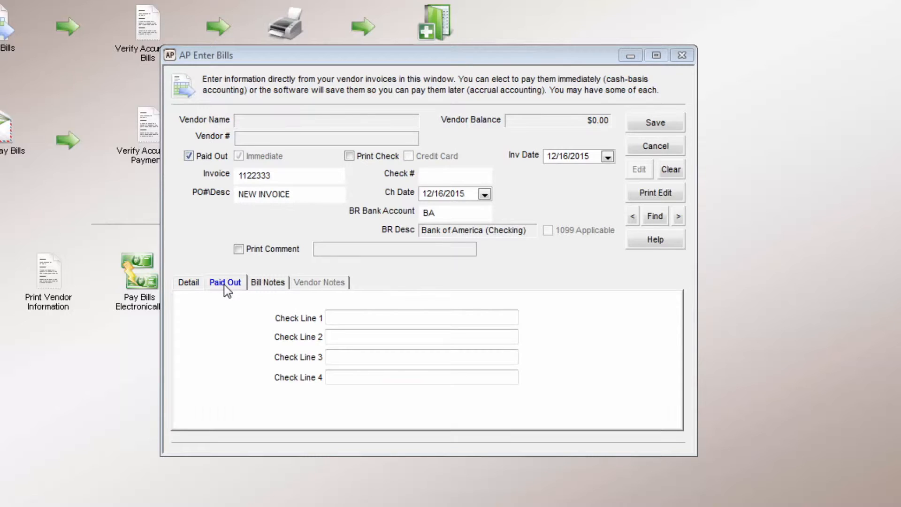
left_click(370, 318)
type("NAME")
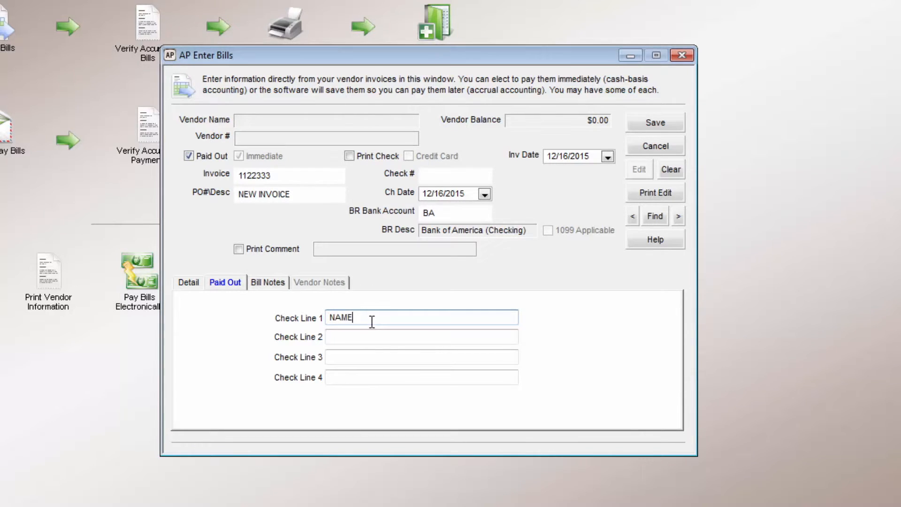
key("Tab")
type("ADDRESS")
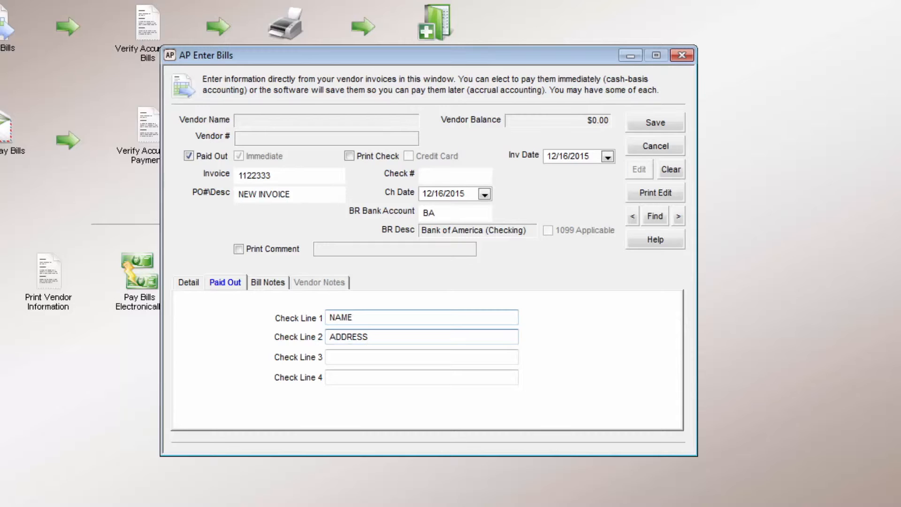
key("Tab")
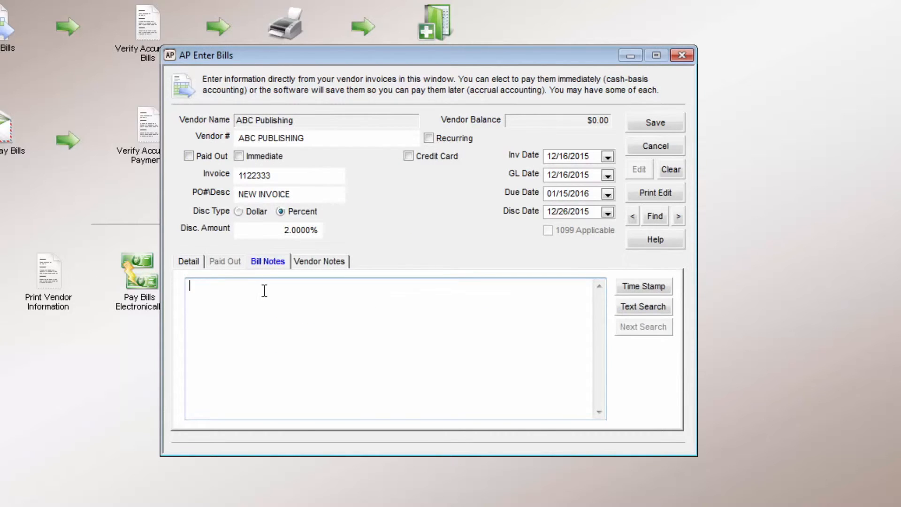
Add a time-stamped bill note reading Notes and a time-stamped vendor note reading Vendor Note for ABC Publishing.
left_click(655, 292)
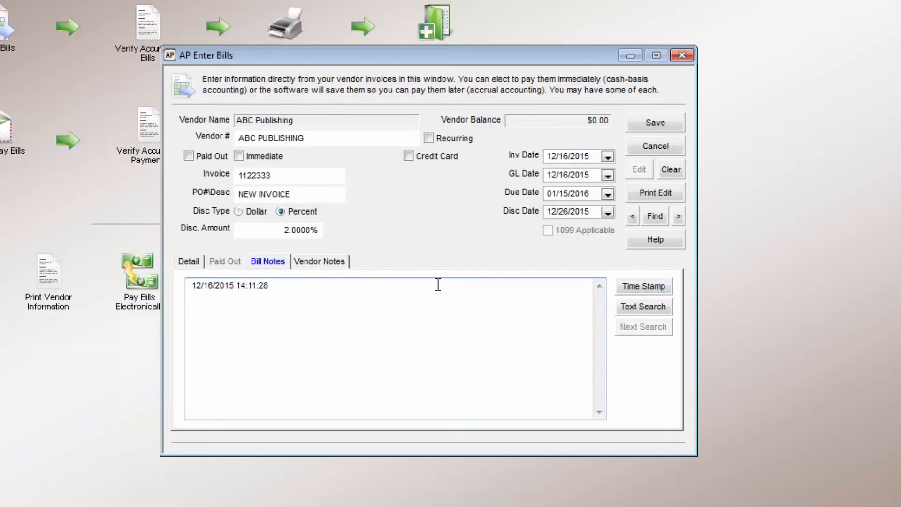
type("Notes")
left_click(325, 264)
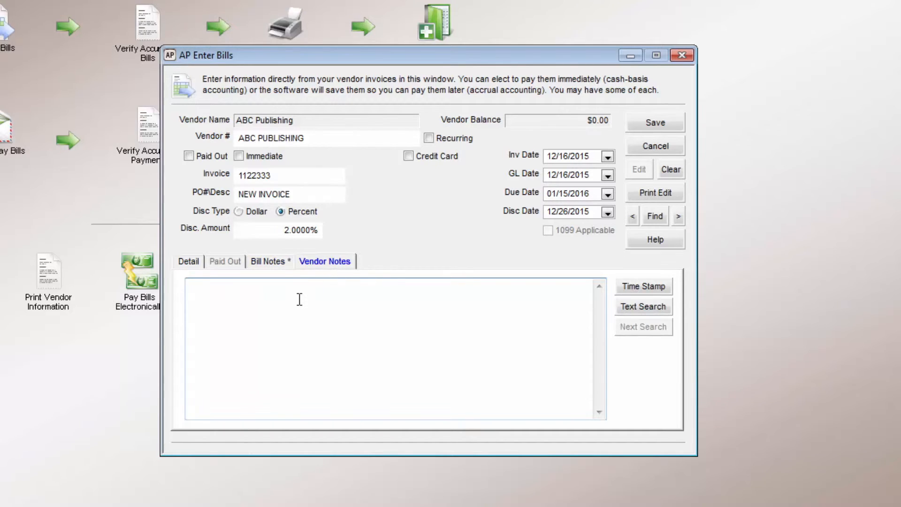
left_click(638, 301)
type("Vendor No")
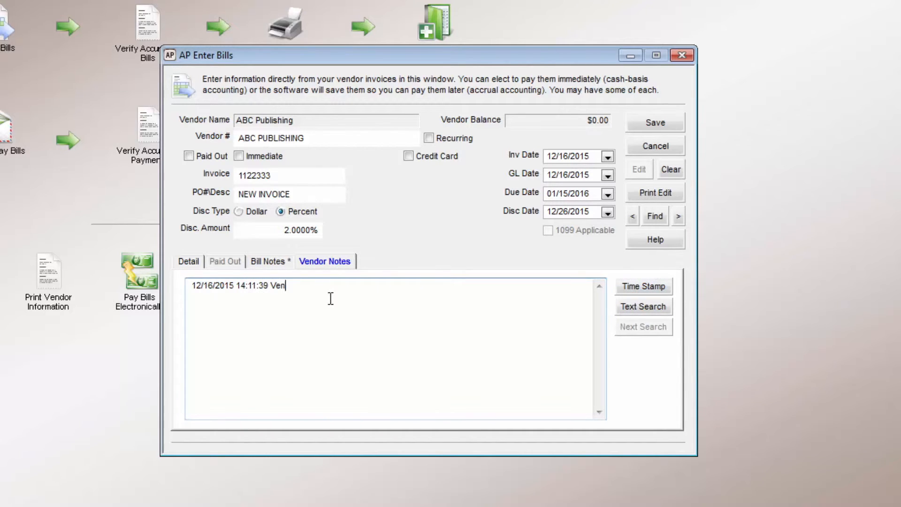
type("te")
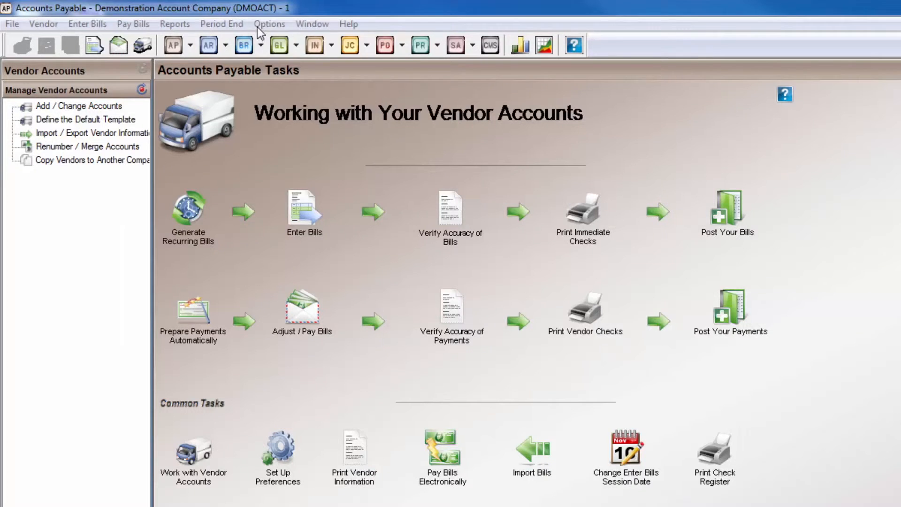
Open the recurring bill setup and assign frequency code 10TH to the ABC Publishing bill.
left_click(270, 24)
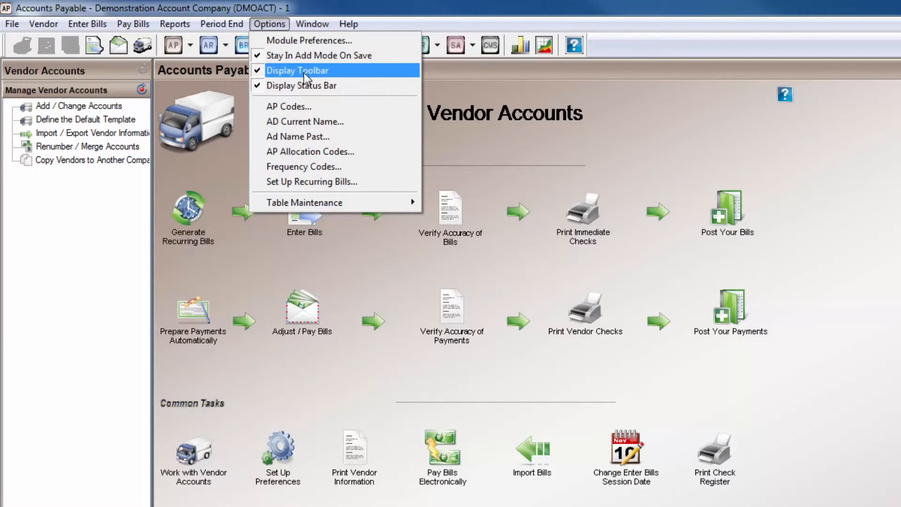
left_click(342, 183)
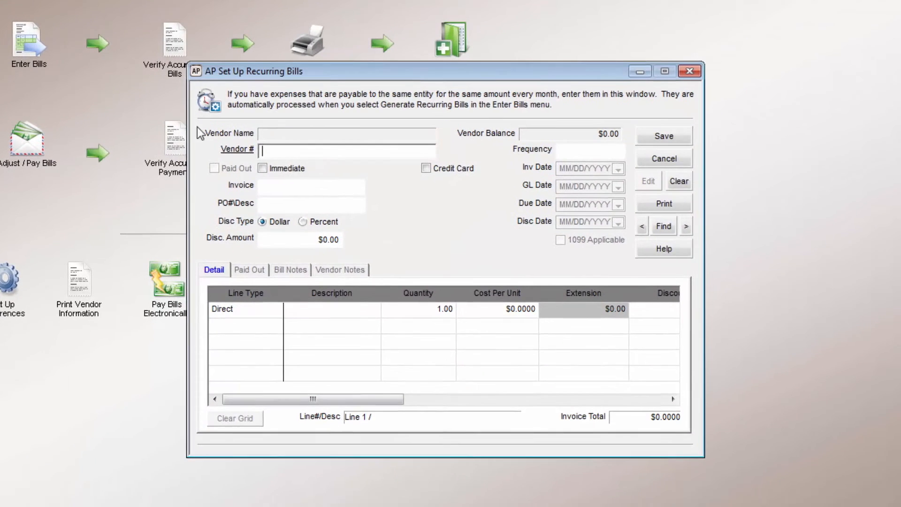
left_click(584, 152)
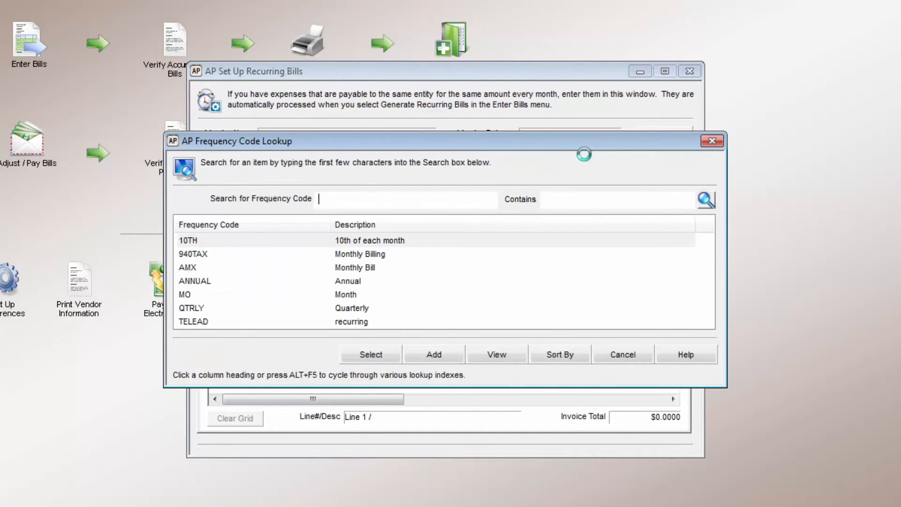
double_click(371, 240)
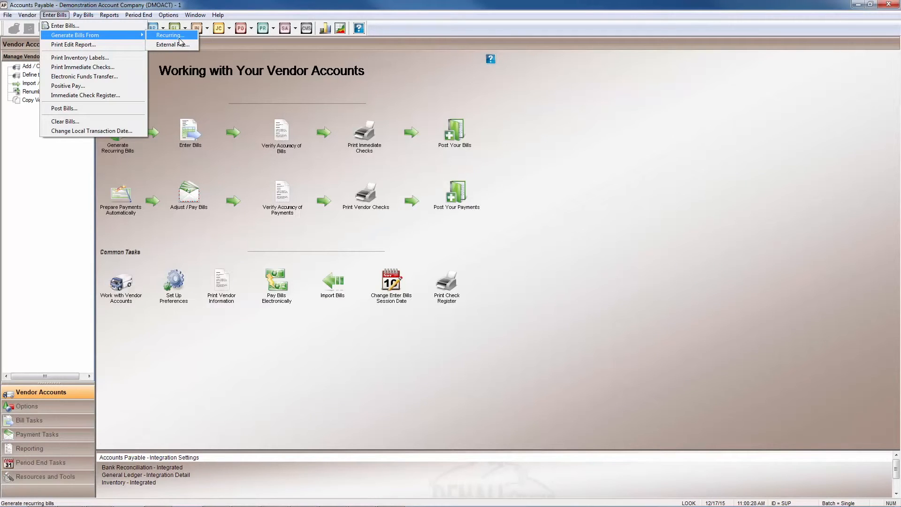
Generate the recurring bill RECUR1 for vendor 940 TAX DEPOSIT and bring it up in the bill entry window.
left_click(178, 36)
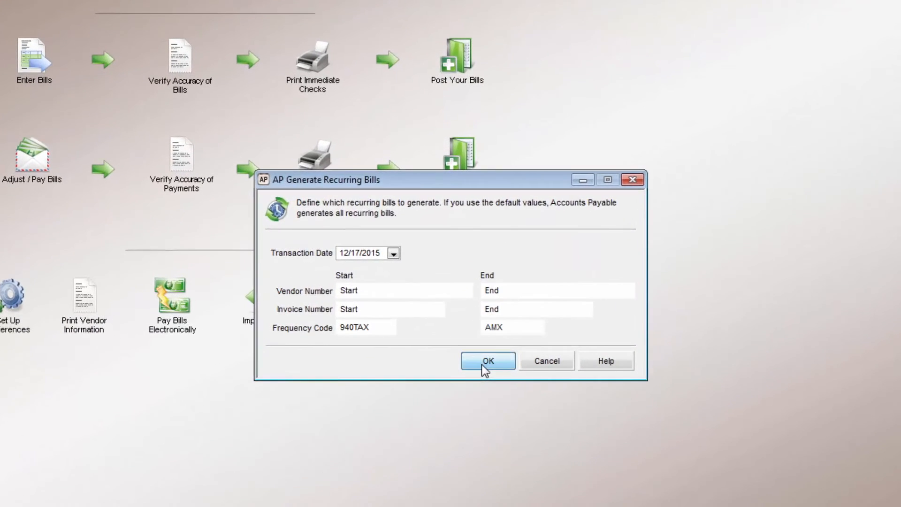
left_click(471, 323)
left_click(481, 284)
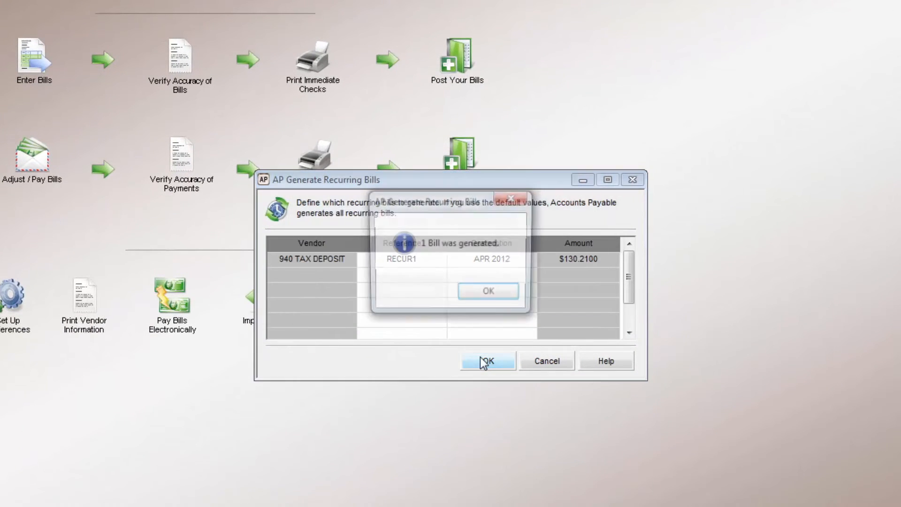
left_click(490, 295)
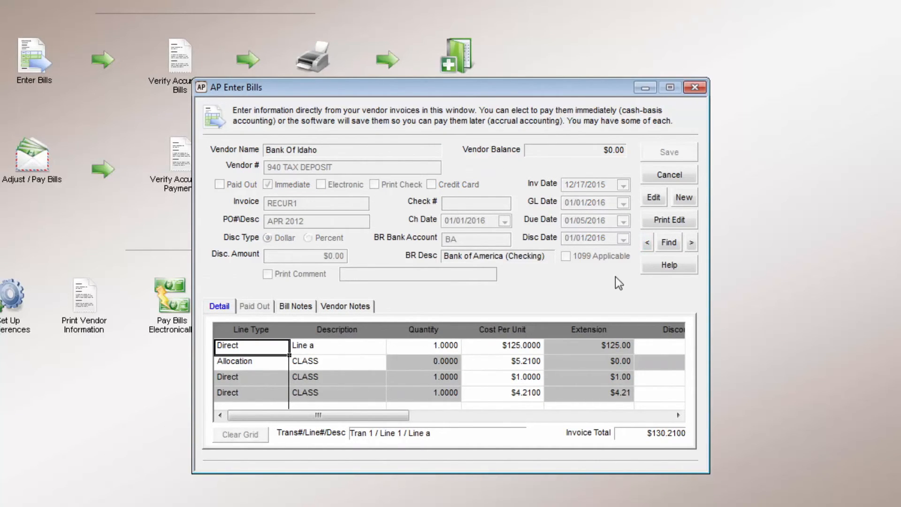
left_click(647, 244)
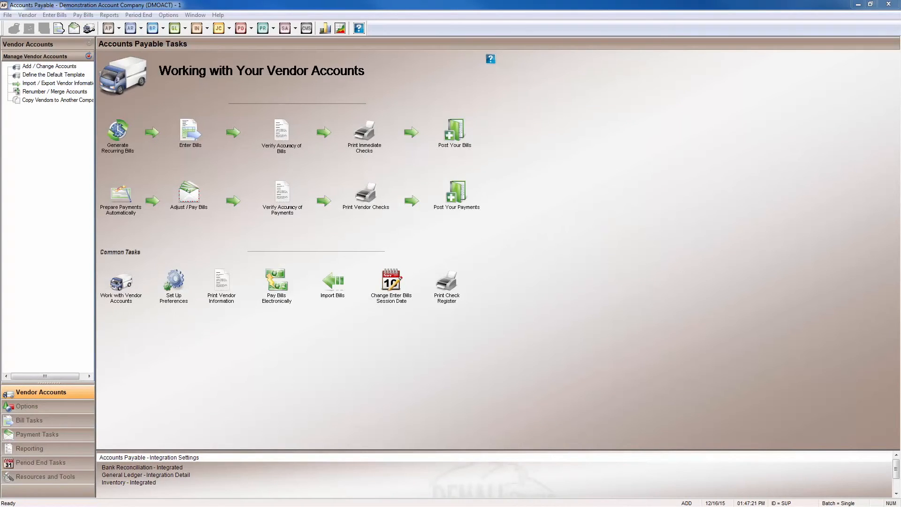